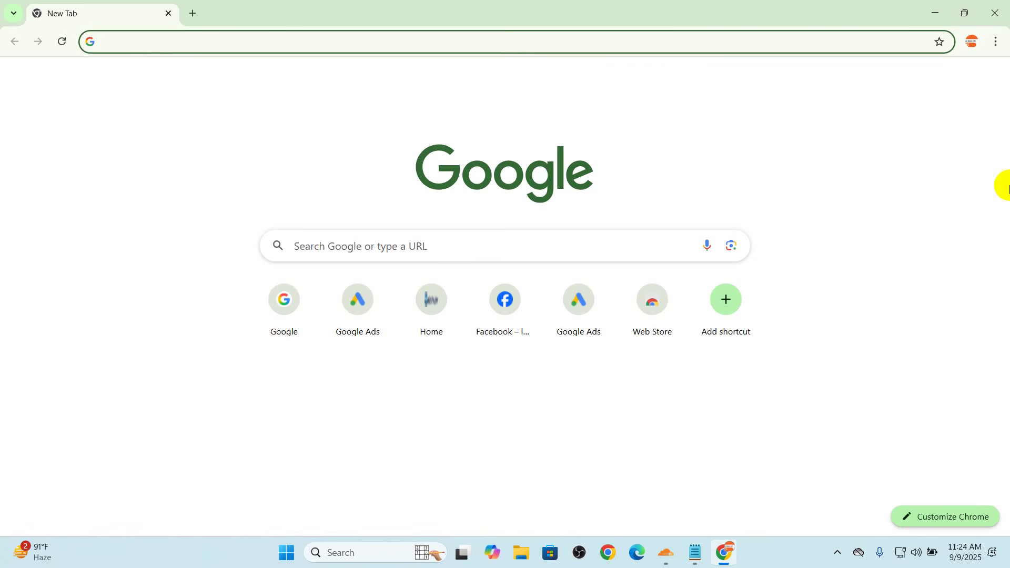
Step: Search Google for "google adwords", go to the Google Ads site and start its sign-up
{"action": "type", "text": "google adwords"}
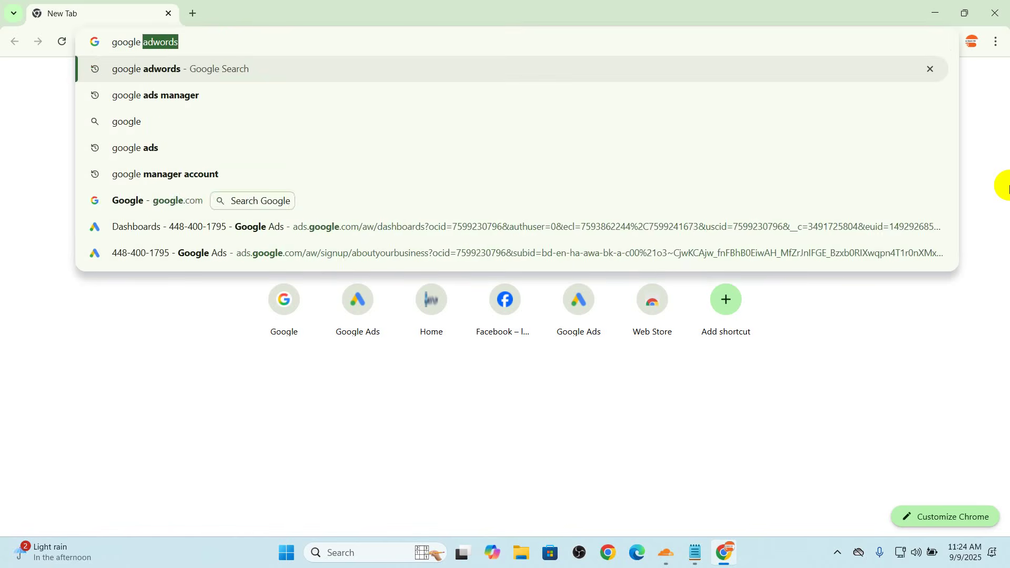
{"action": "key", "text": "Return"}
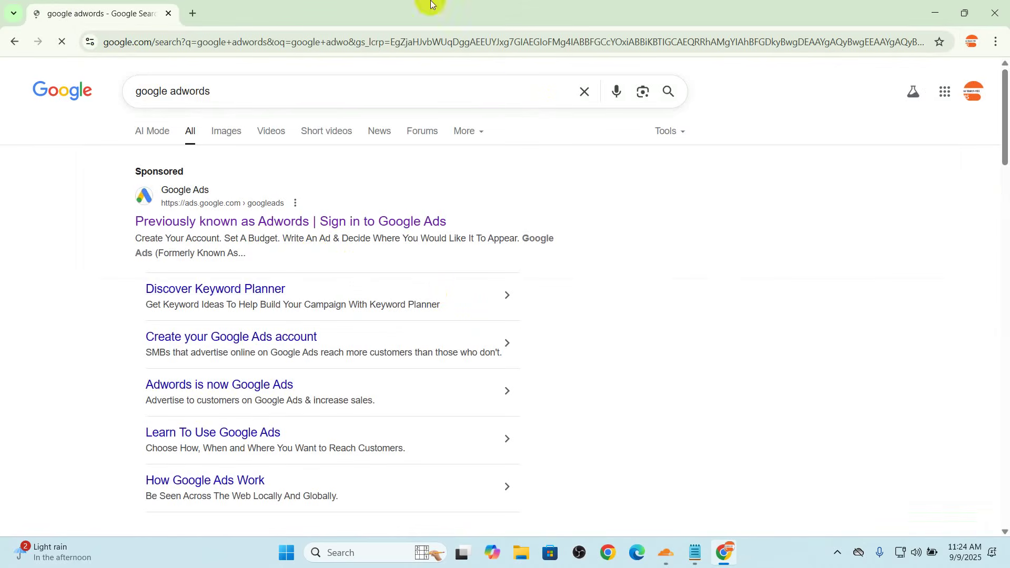
{"action": "left_click", "coordinate": [351, 222]}
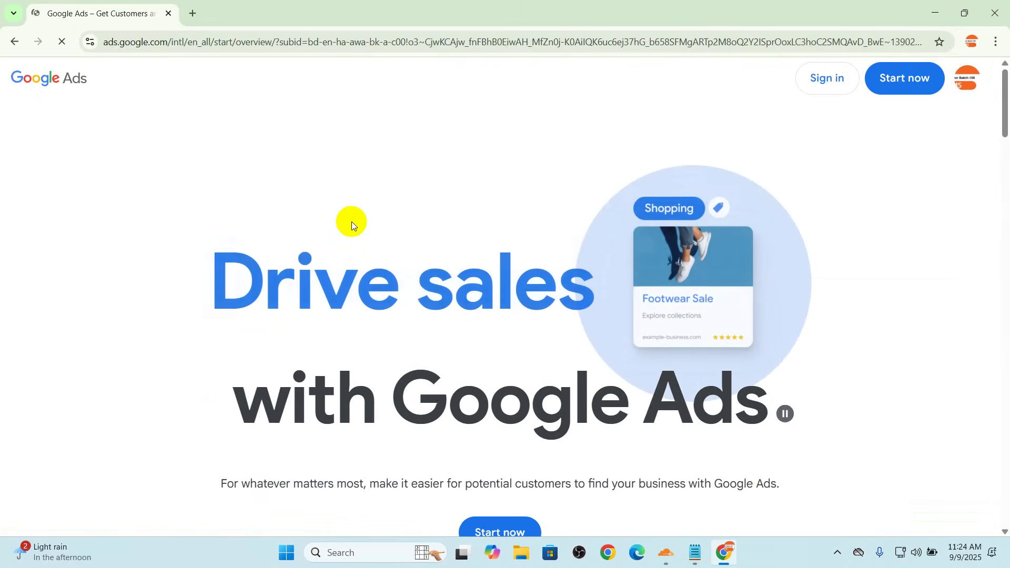
{"action": "left_click", "coordinate": [903, 87]}
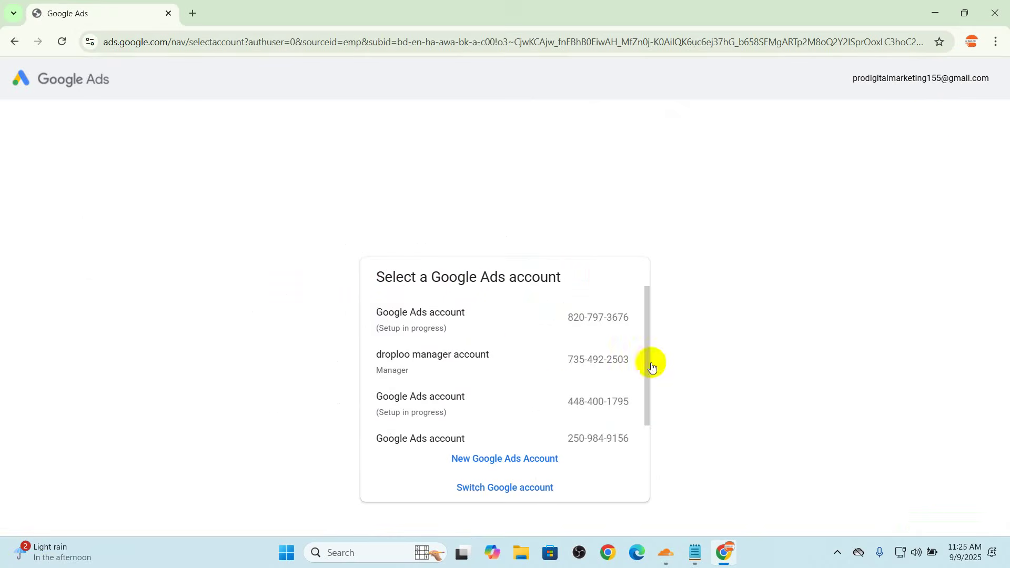
Step: Create a new Google Ads account and begin its first campaign setup
{"action": "scroll", "coordinate": [526, 402], "scroll_direction": "down", "scroll_amount": 1}
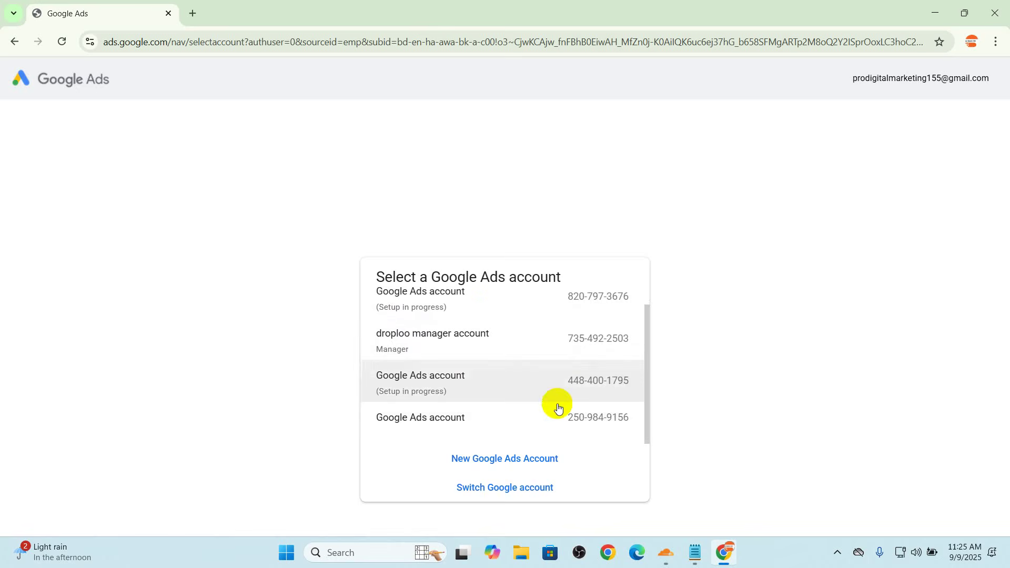
{"action": "left_click", "coordinate": [502, 459]}
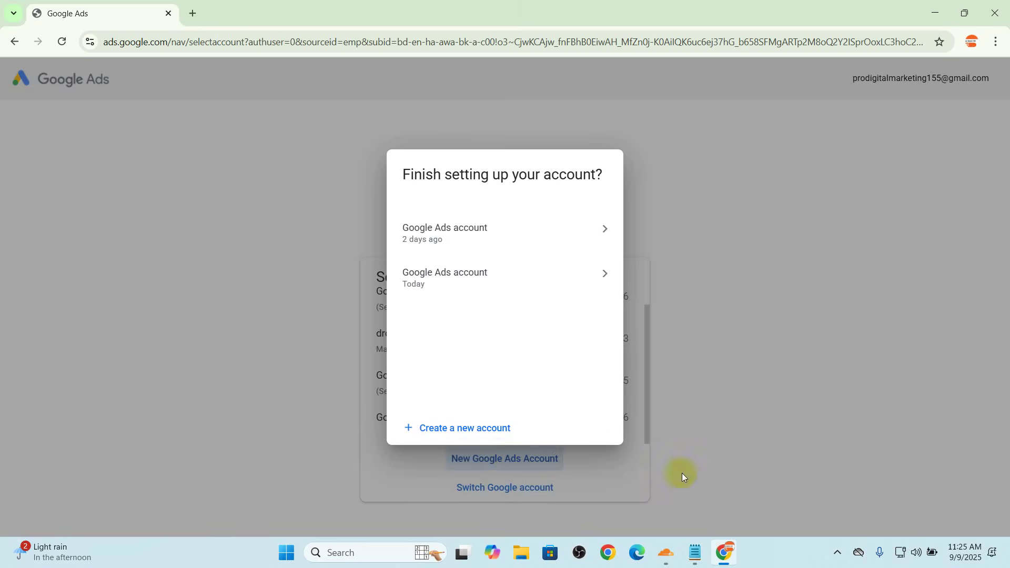
{"action": "left_click", "coordinate": [472, 432]}
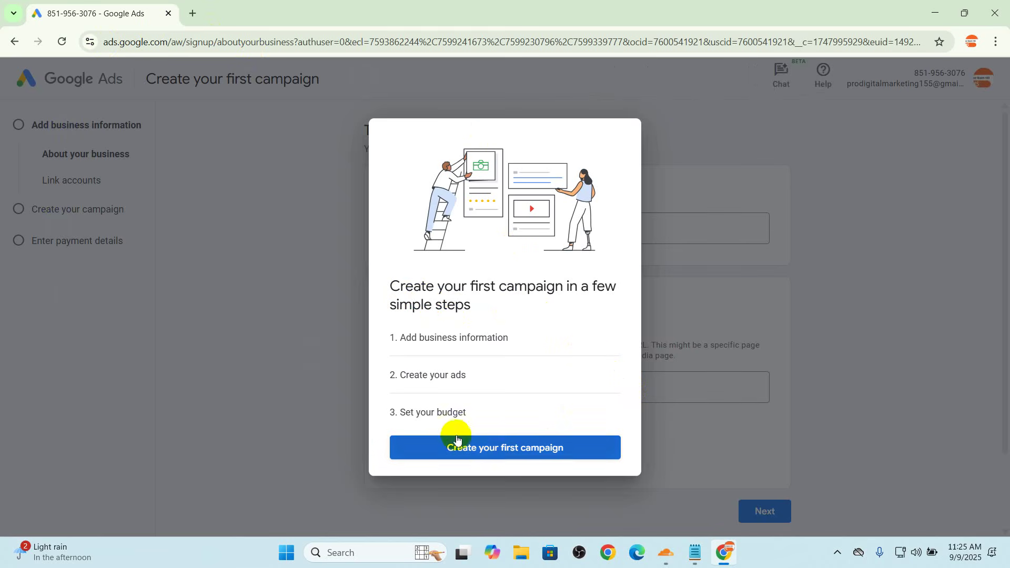
{"action": "left_click", "coordinate": [496, 447]}
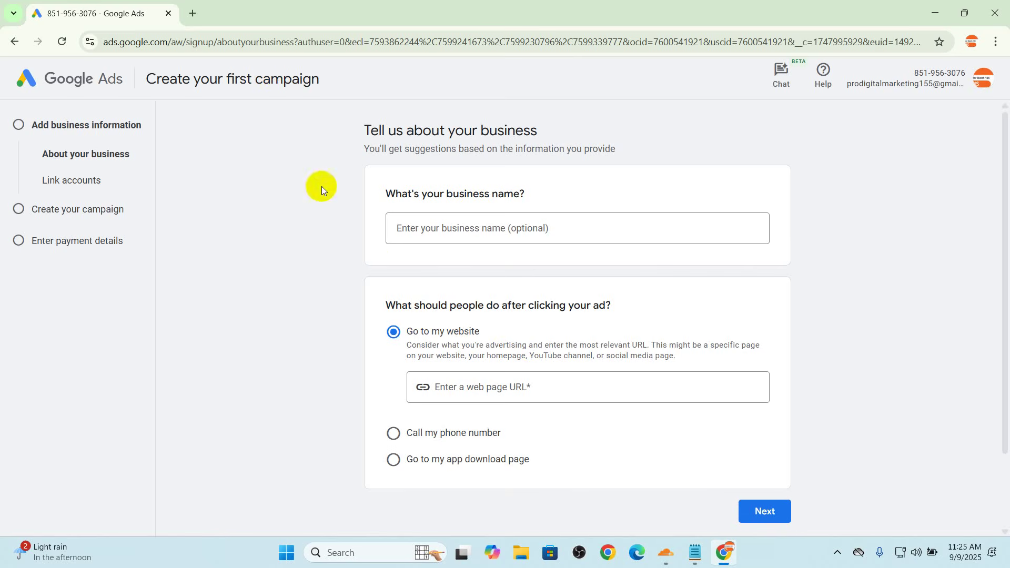
Step: Enter webcare-it.com as the web page people go to after clicking the ad, and continue
{"action": "left_click", "coordinate": [468, 388]}
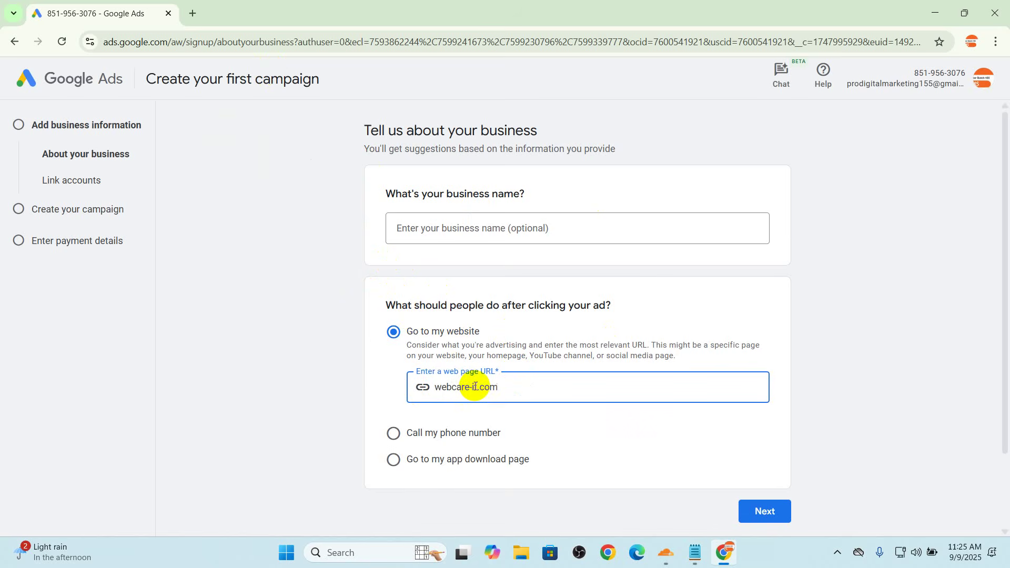
{"action": "left_click", "coordinate": [767, 510]}
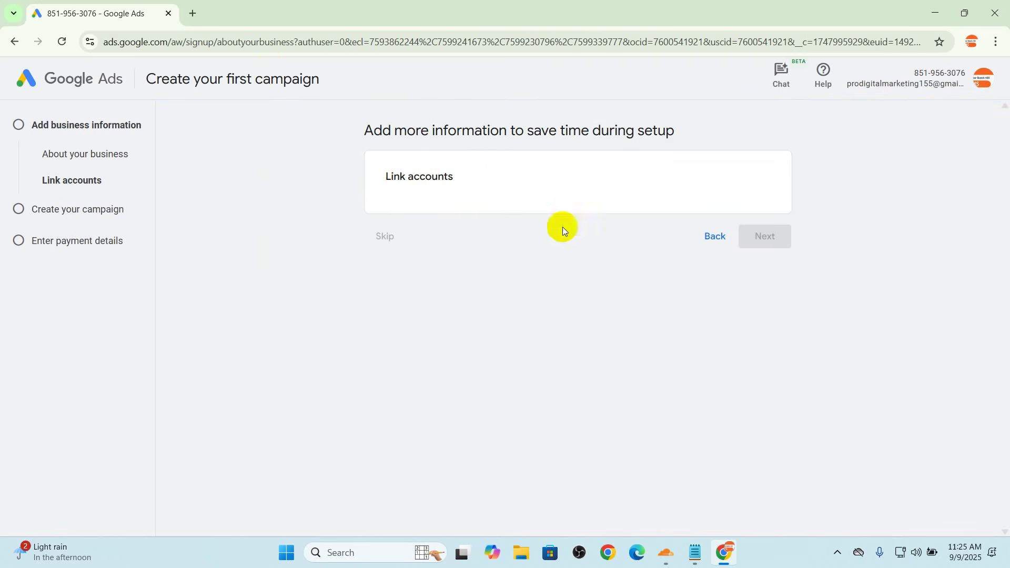
Step: Skip account linking, the campaign goal and the campaign type, and leave campaign creation
{"action": "left_click_drag", "start_coordinate": [387, 180], "coordinate": [469, 181]}
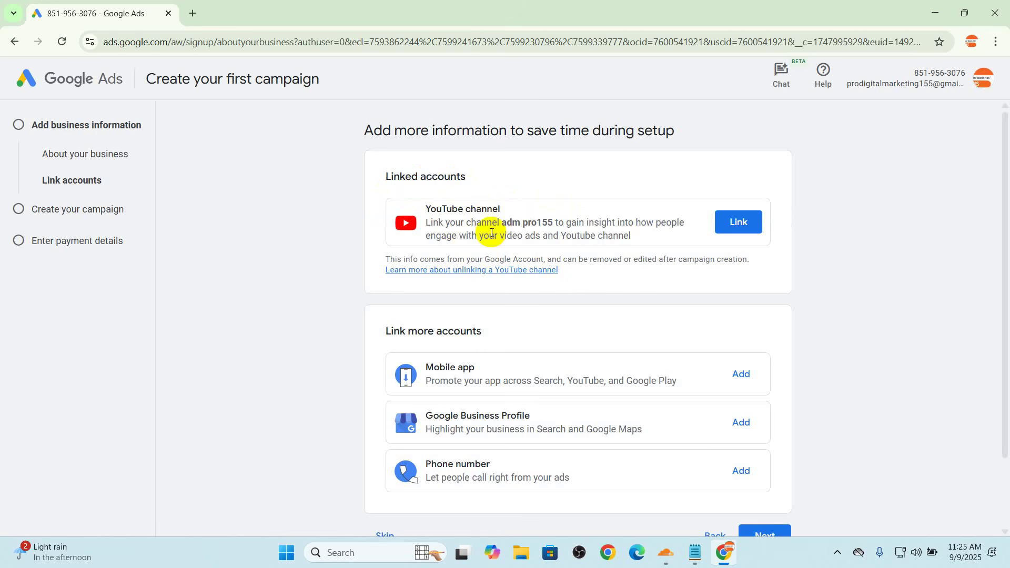
{"action": "scroll", "coordinate": [629, 285], "scroll_direction": "down", "scroll_amount": 2}
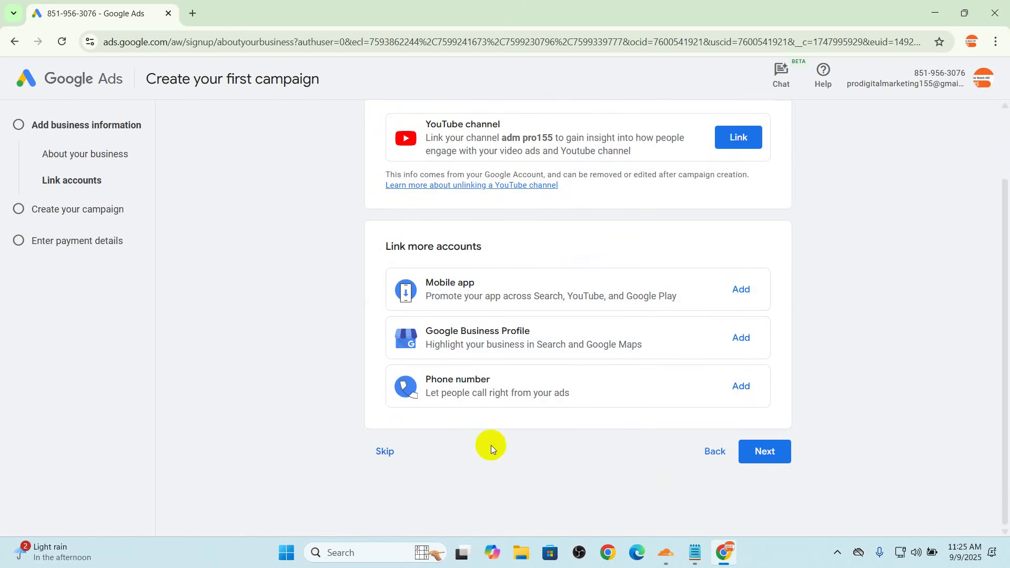
{"action": "left_click", "coordinate": [383, 451]}
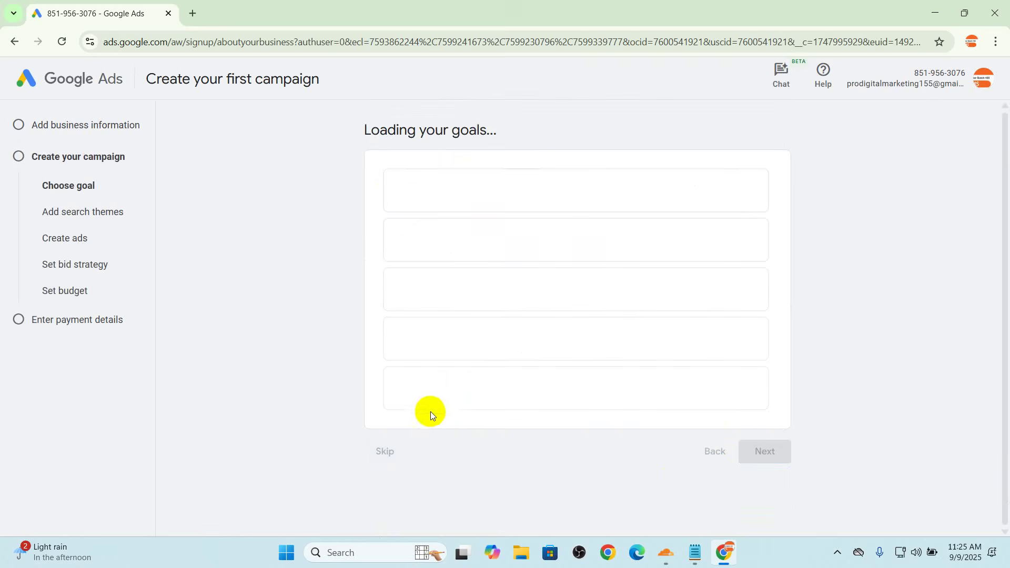
{"action": "left_click", "coordinate": [384, 433]}
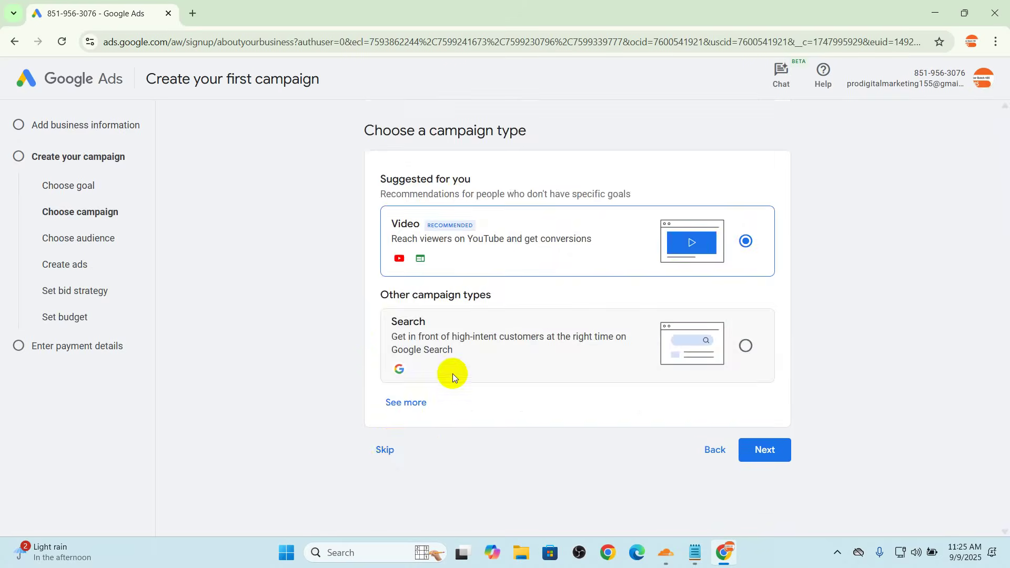
{"action": "left_click", "coordinate": [386, 451]}
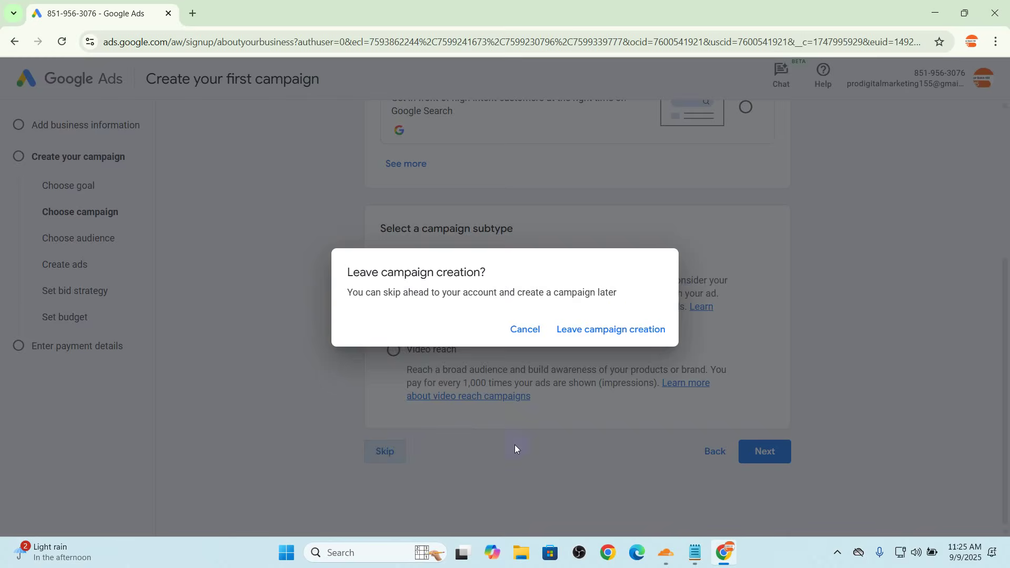
{"action": "left_click", "coordinate": [583, 330]}
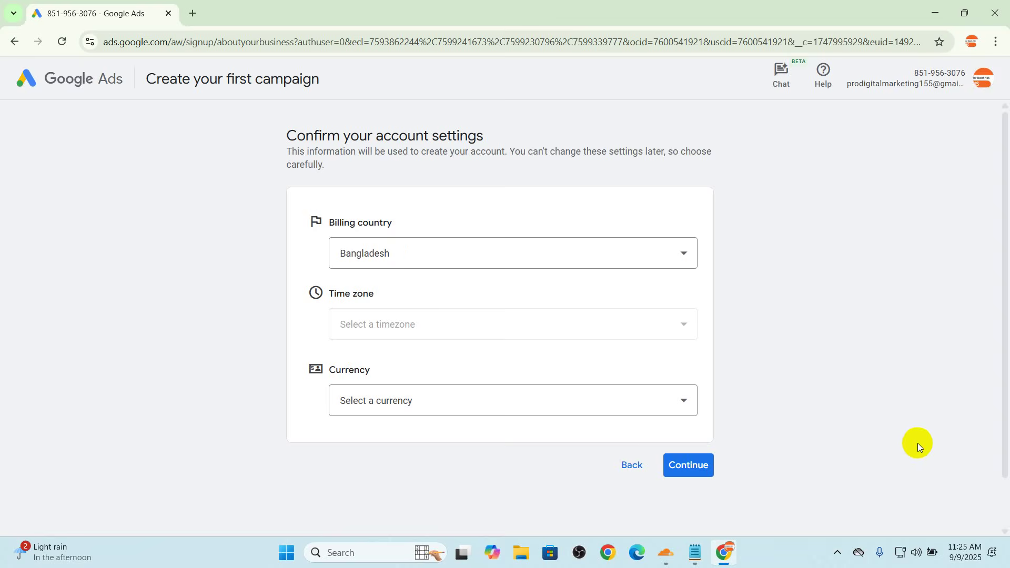
Step: Set the billing country to India and the currency to Indian Rupee (INR), and continue to the payment settings
{"action": "left_click_drag", "start_coordinate": [287, 136], "coordinate": [468, 156]}
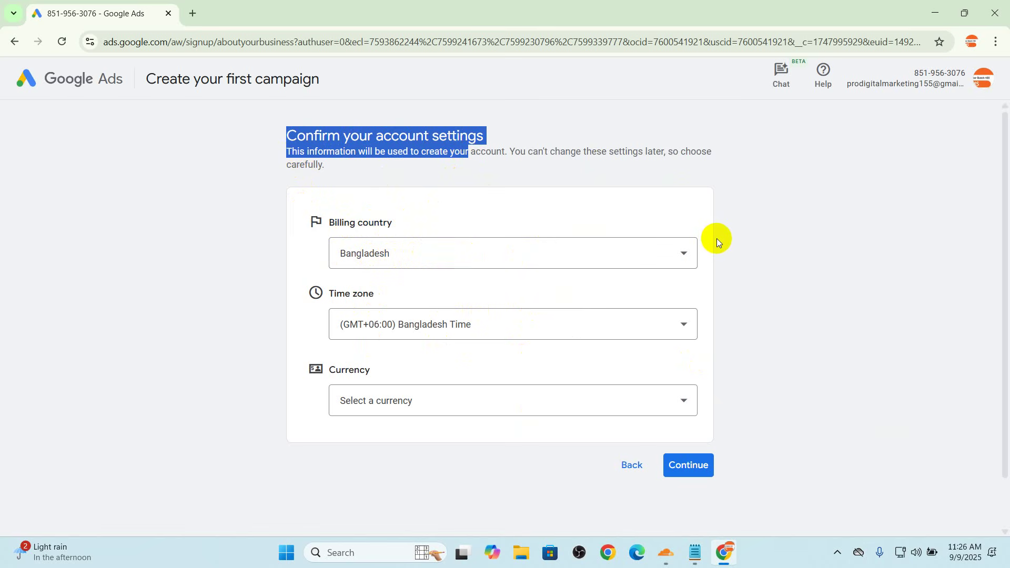
{"action": "left_click", "coordinate": [519, 253]}
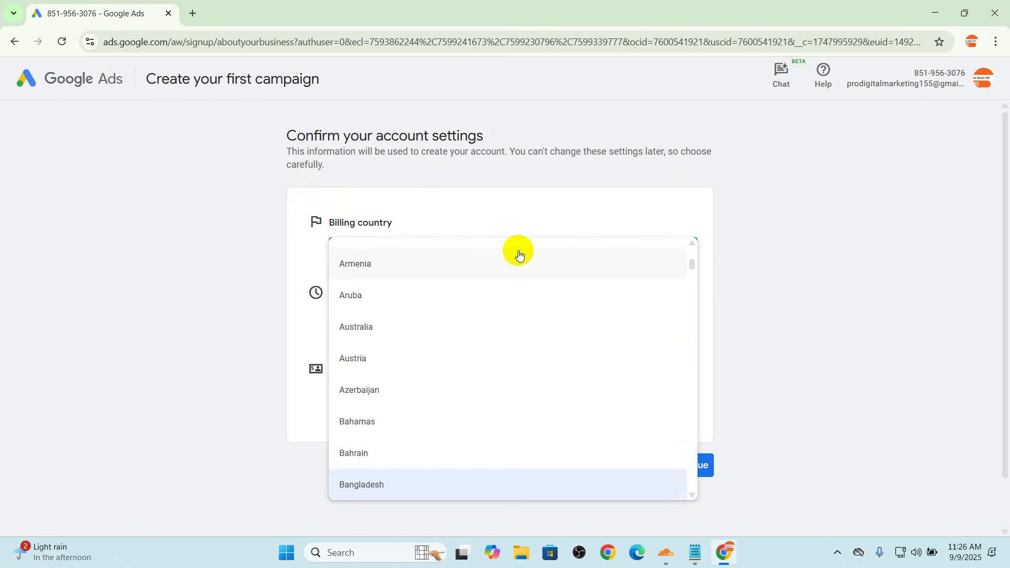
{"action": "scroll", "coordinate": [518, 254], "scroll_direction": "down", "scroll_amount": 15}
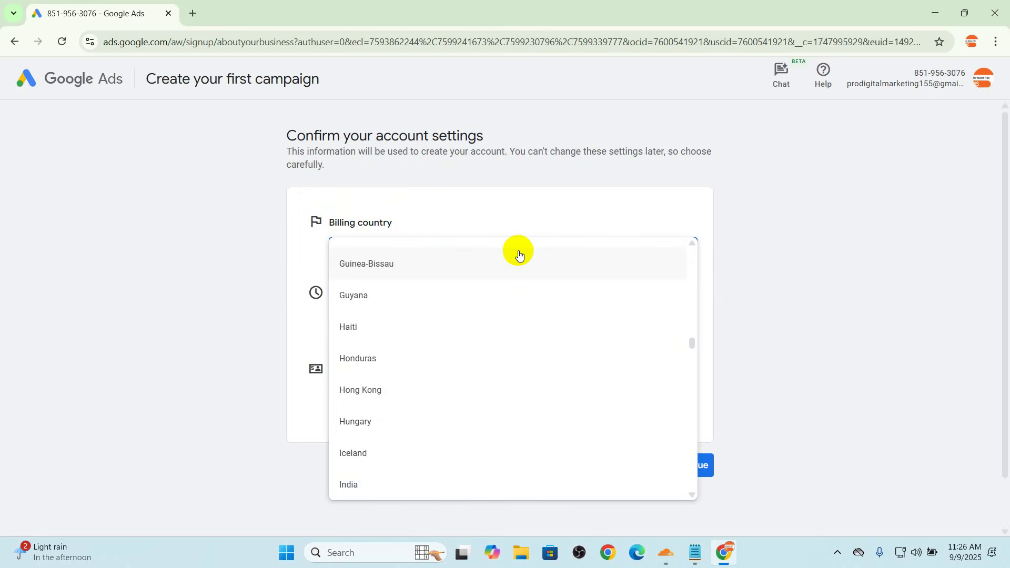
{"action": "left_click", "coordinate": [387, 484]}
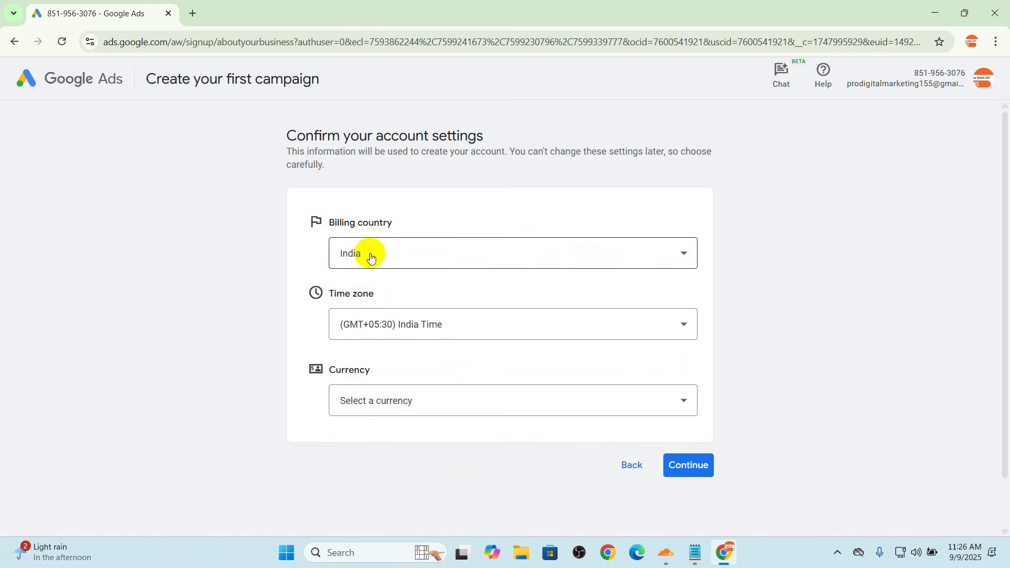
{"action": "left_click", "coordinate": [401, 397]}
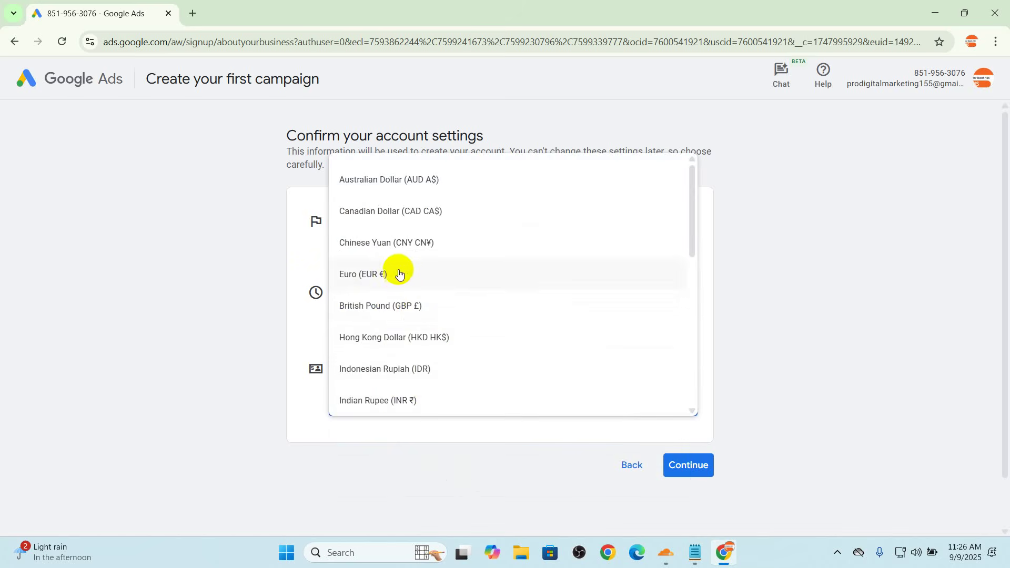
{"action": "left_click", "coordinate": [402, 400]}
{"action": "left_click", "coordinate": [676, 464]}
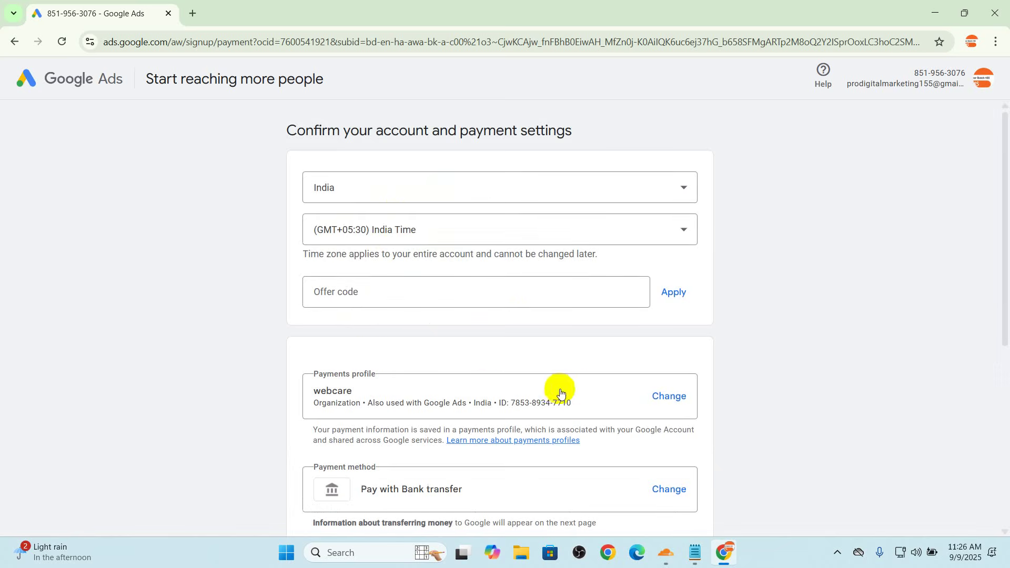
{"action": "scroll", "coordinate": [591, 388], "scroll_direction": "down", "scroll_amount": 1}
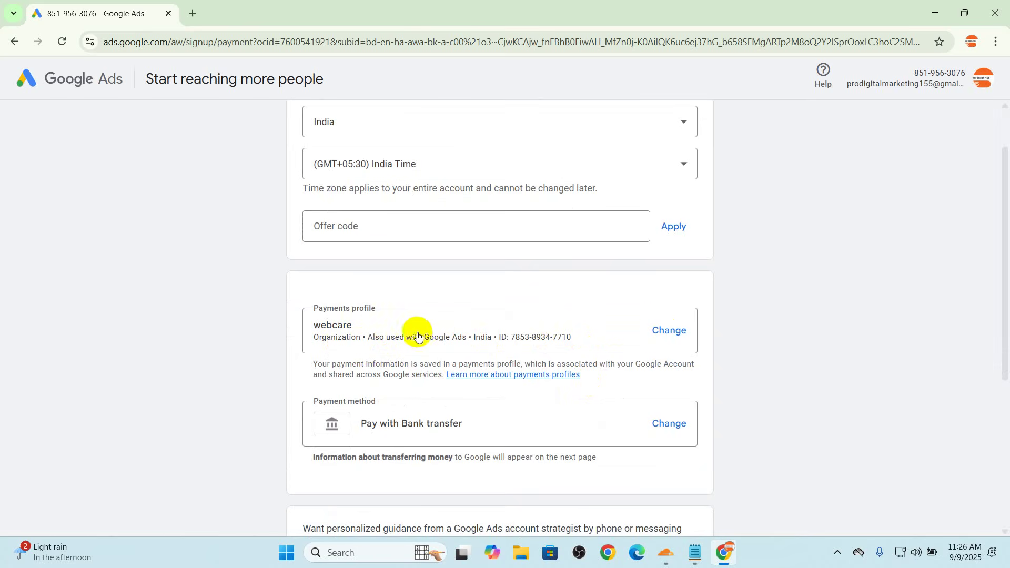
{"action": "left_click", "coordinate": [664, 331]}
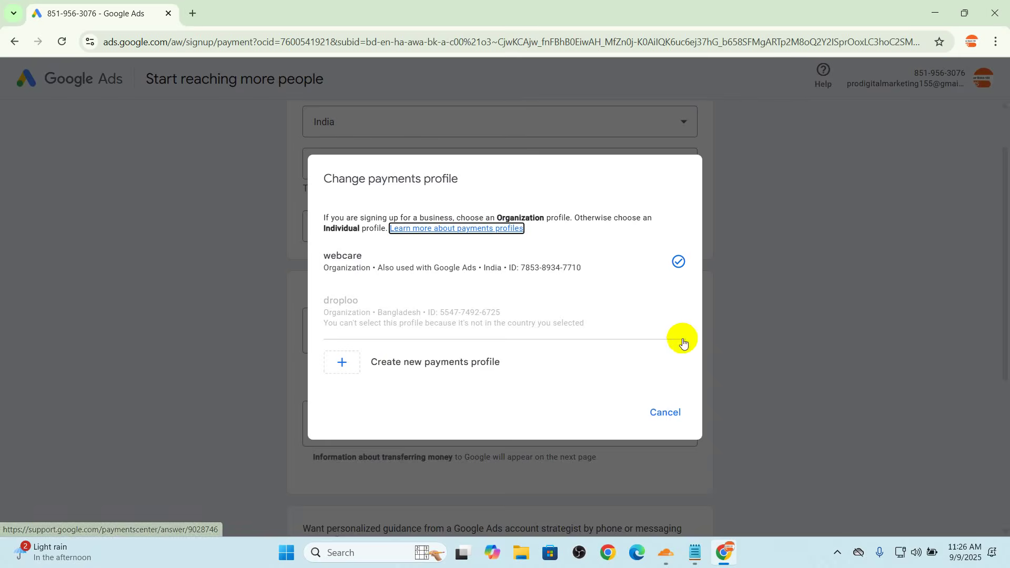
{"action": "left_click", "coordinate": [430, 363]}
{"action": "left_click", "coordinate": [399, 190]}
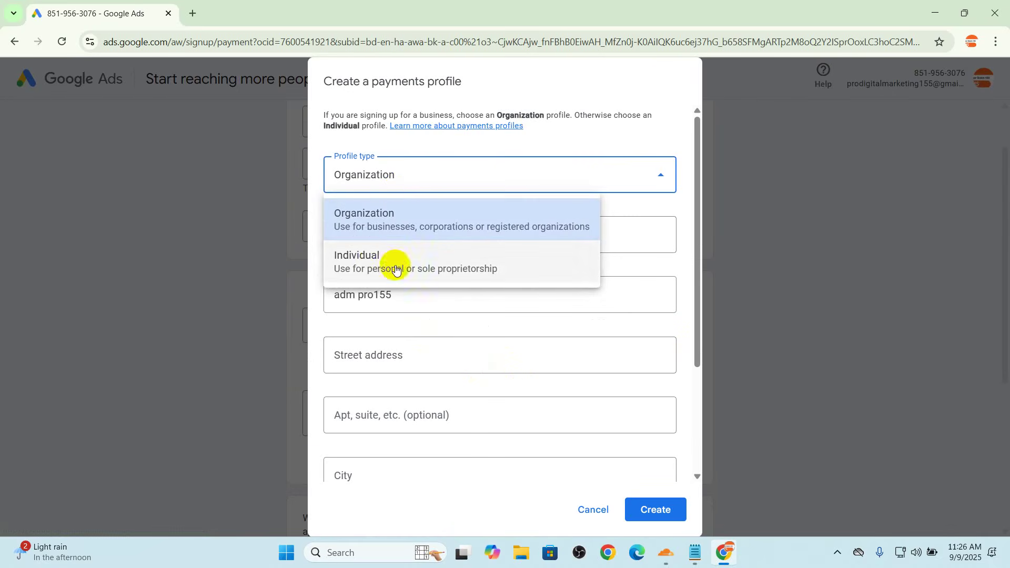
{"action": "left_click", "coordinate": [403, 219]}
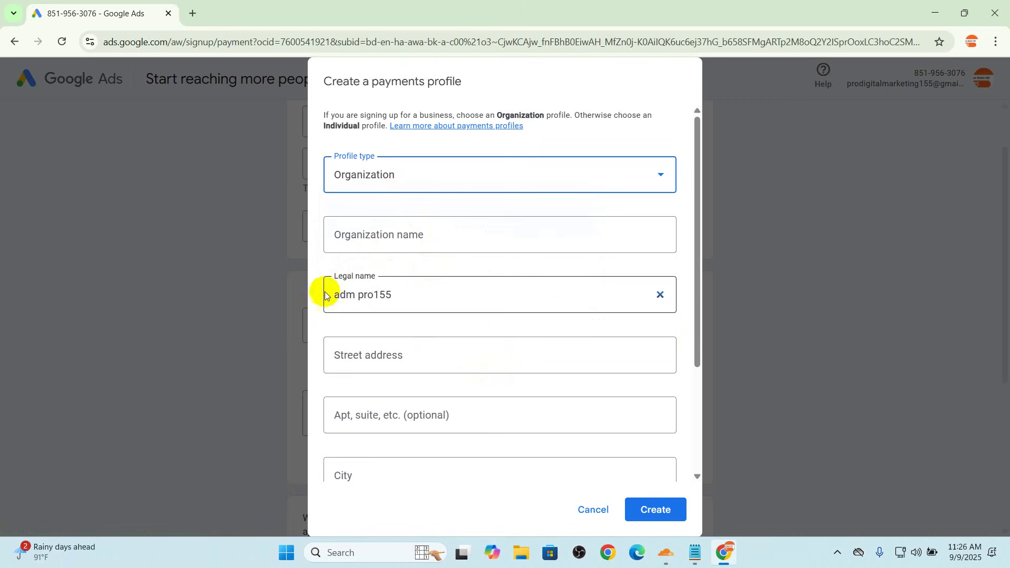
{"action": "scroll", "coordinate": [435, 384], "scroll_direction": "down", "scroll_amount": 3}
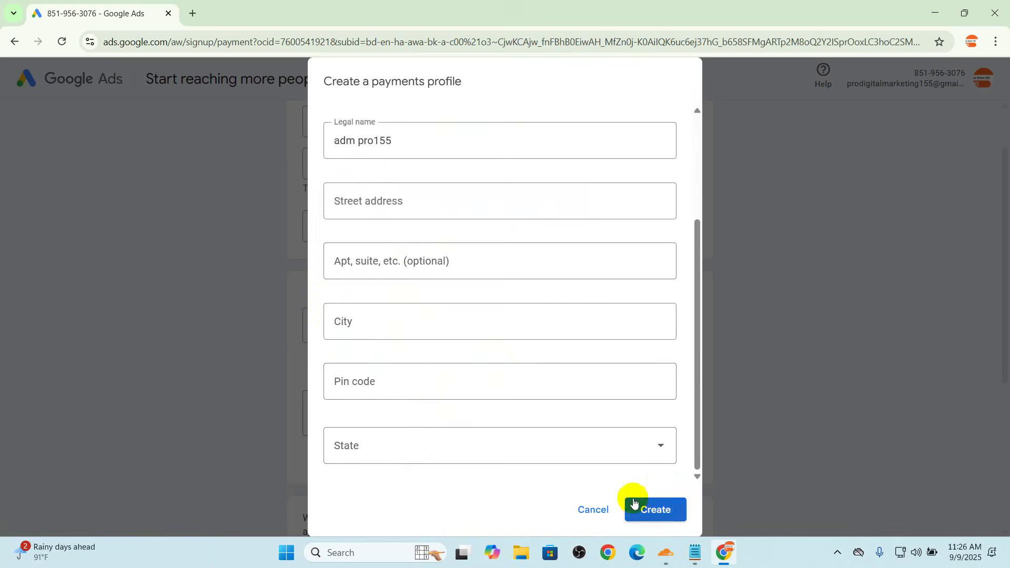
{"action": "left_click", "coordinate": [604, 515]}
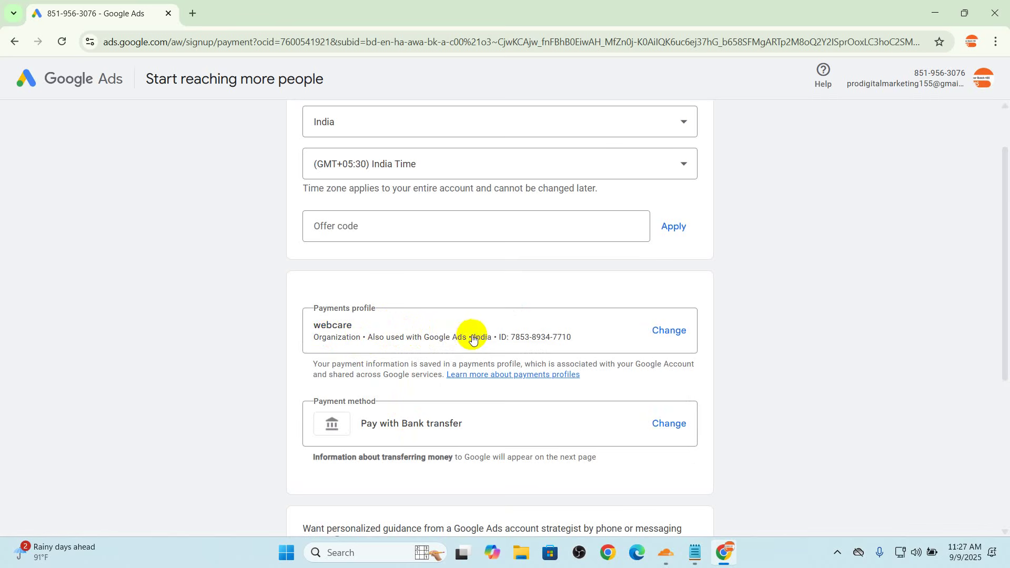
Step: Answer No to personalized guidance from a Google Ads account strategist
{"action": "scroll", "coordinate": [575, 348], "scroll_direction": "down", "scroll_amount": 2}
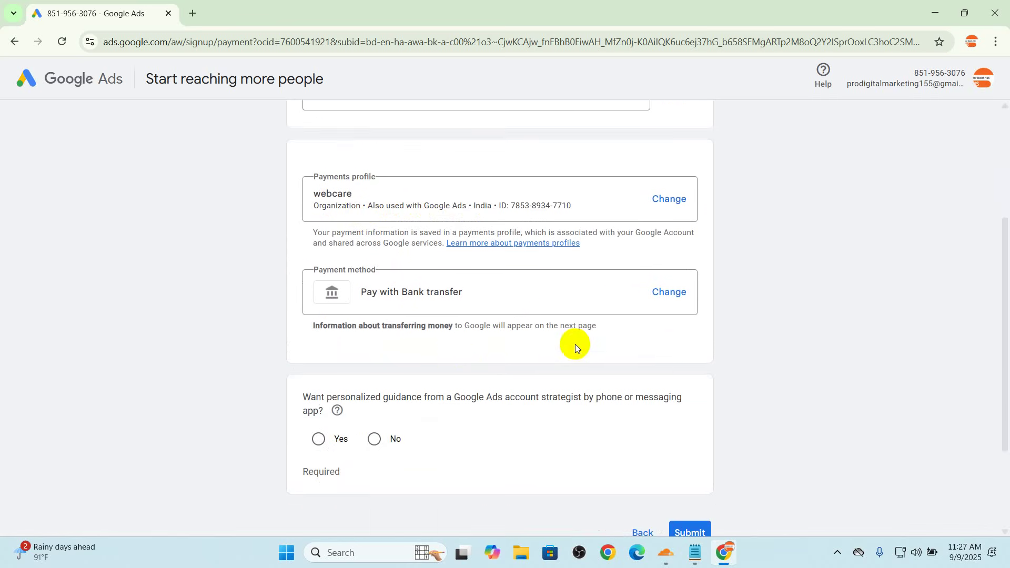
{"action": "scroll", "coordinate": [576, 348], "scroll_direction": "down", "scroll_amount": 2}
{"action": "left_click", "coordinate": [374, 309]}
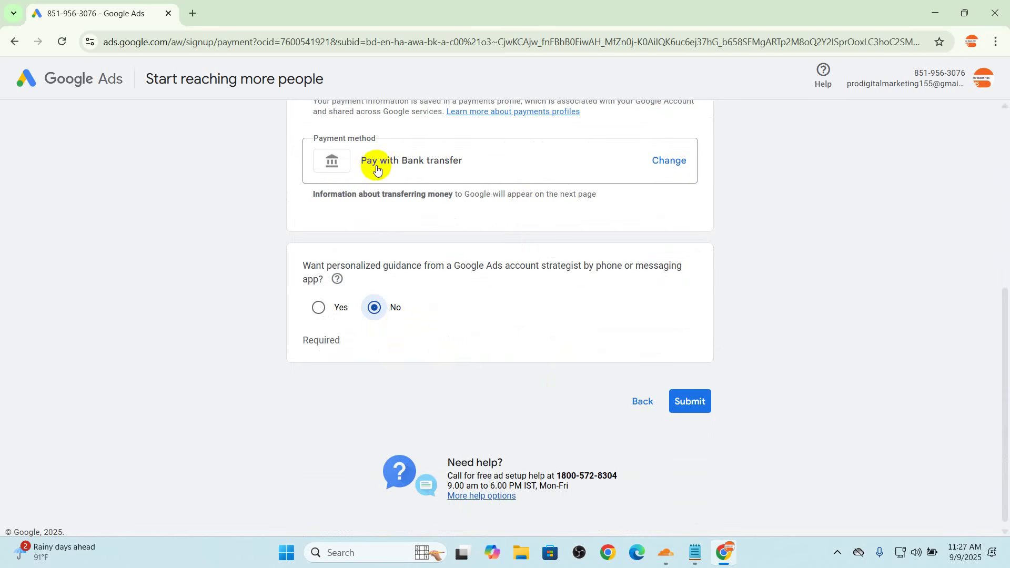
Step: Review the available payment methods, choose Pay with Bank transfer, and check the payments profile section
{"action": "left_click", "coordinate": [665, 160]}
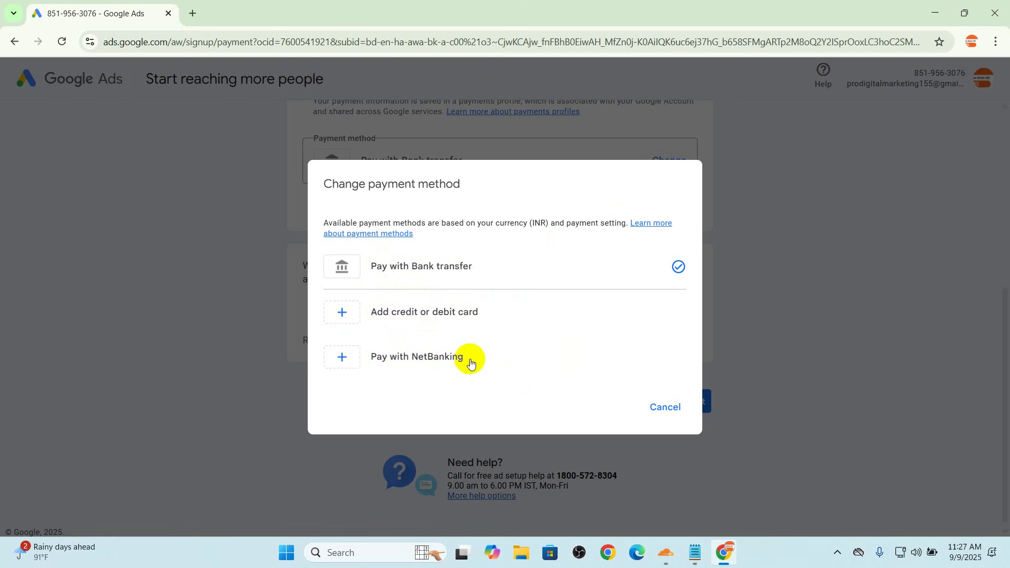
{"action": "left_click", "coordinate": [443, 266]}
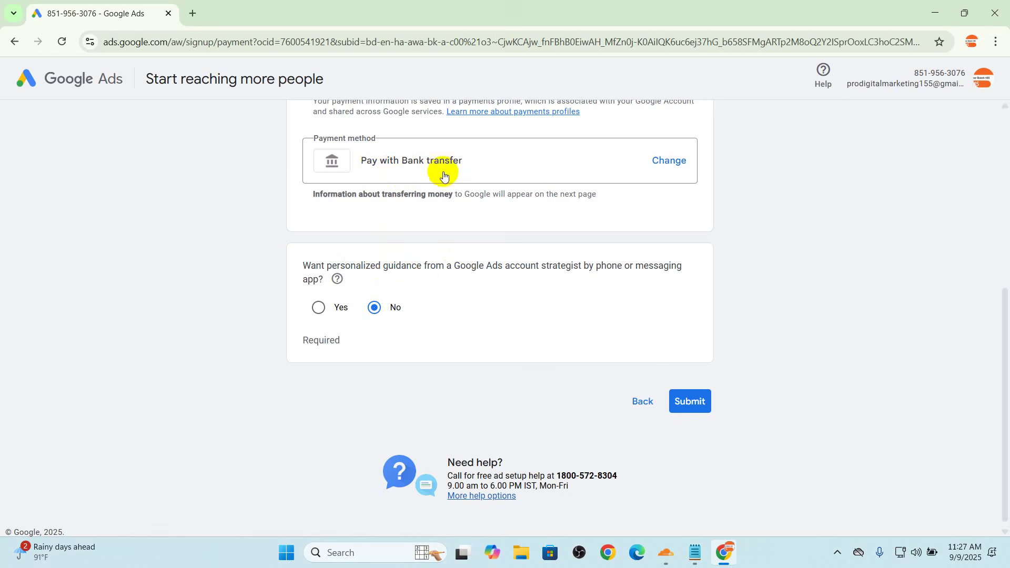
{"action": "left_click", "coordinate": [659, 160]}
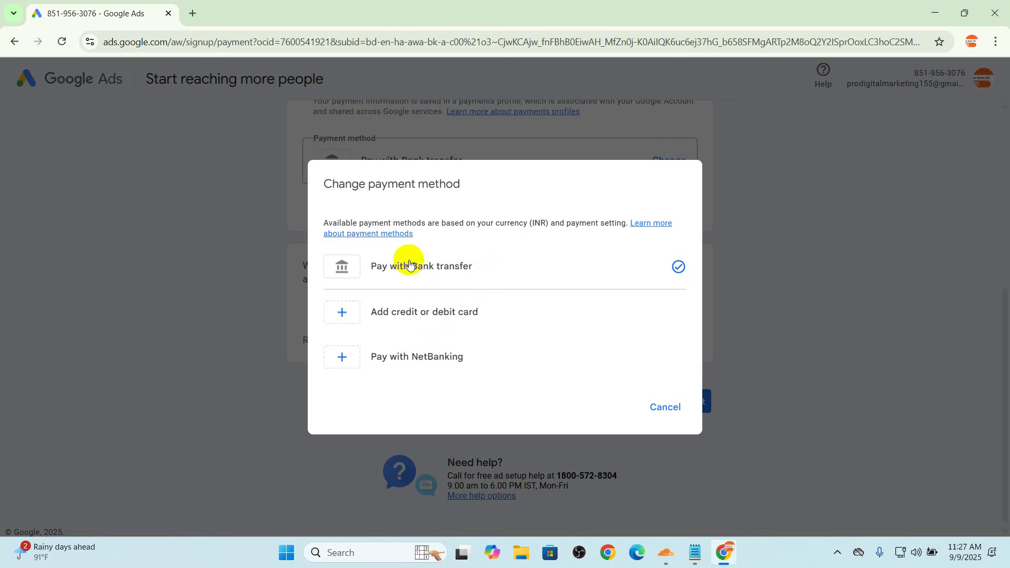
{"action": "left_click", "coordinate": [664, 408]}
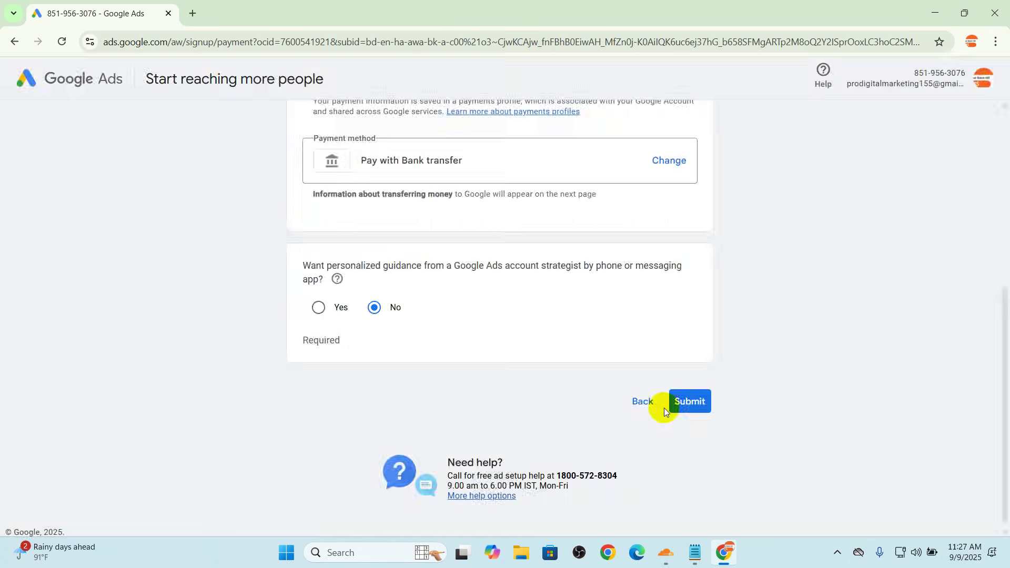
{"action": "scroll", "coordinate": [478, 261], "scroll_direction": "up", "scroll_amount": 4}
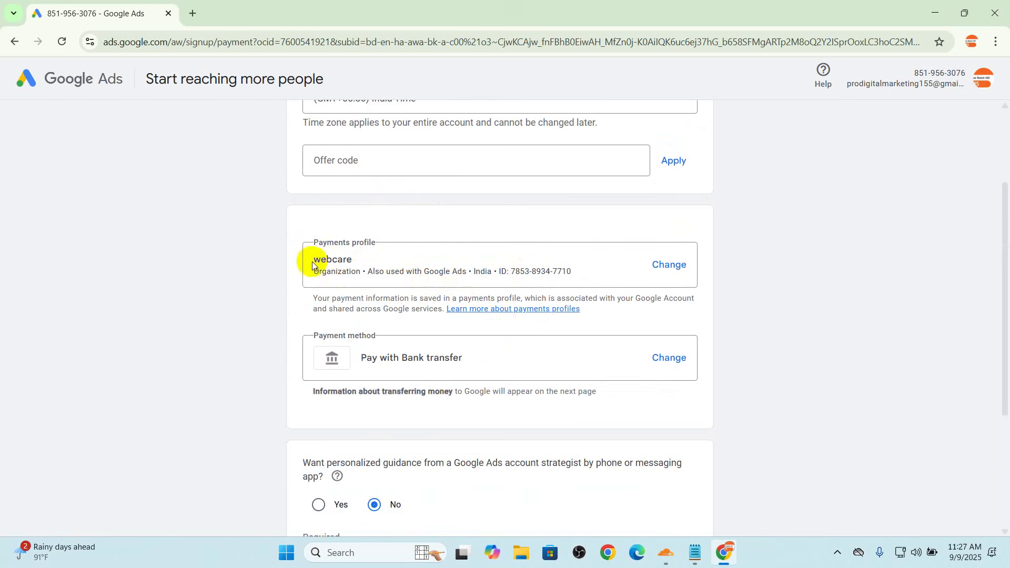
Step: Submit the payment settings and complete the bank transfer information page without printing it
{"action": "scroll", "coordinate": [588, 302], "scroll_direction": "down", "scroll_amount": 4}
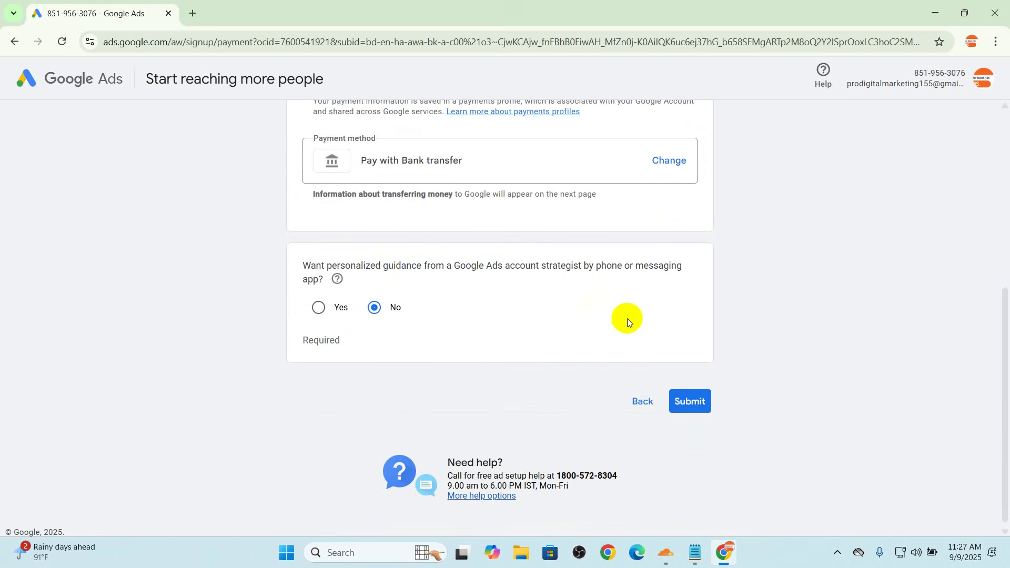
{"action": "left_click", "coordinate": [692, 402]}
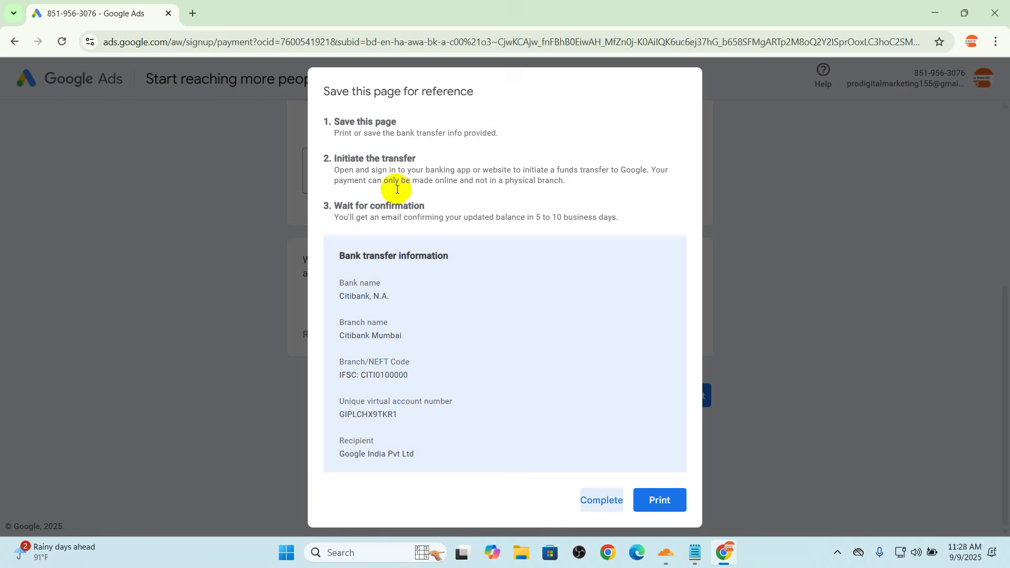
{"action": "left_click", "coordinate": [602, 503]}
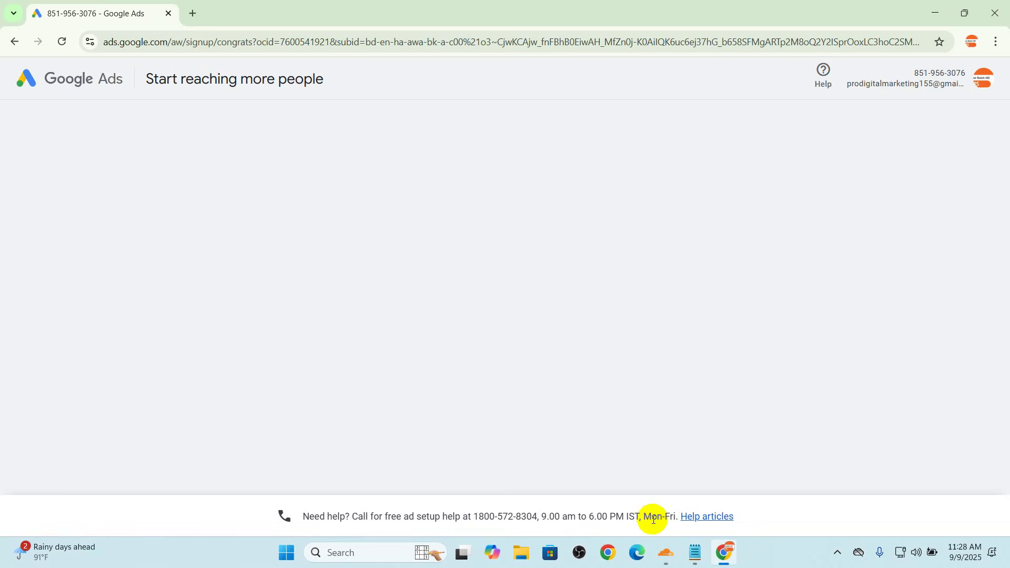
Step: Continue to advertiser verification and answer No to whether the organization is an advertising agency
{"action": "left_click_drag", "start_coordinate": [409, 294], "coordinate": [574, 290]}
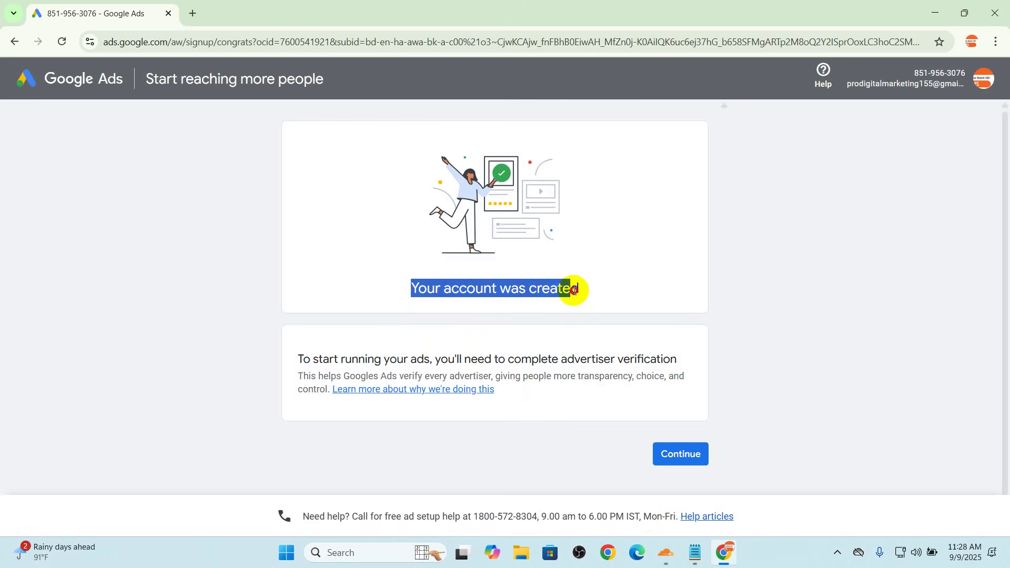
{"action": "left_click", "coordinate": [684, 454]}
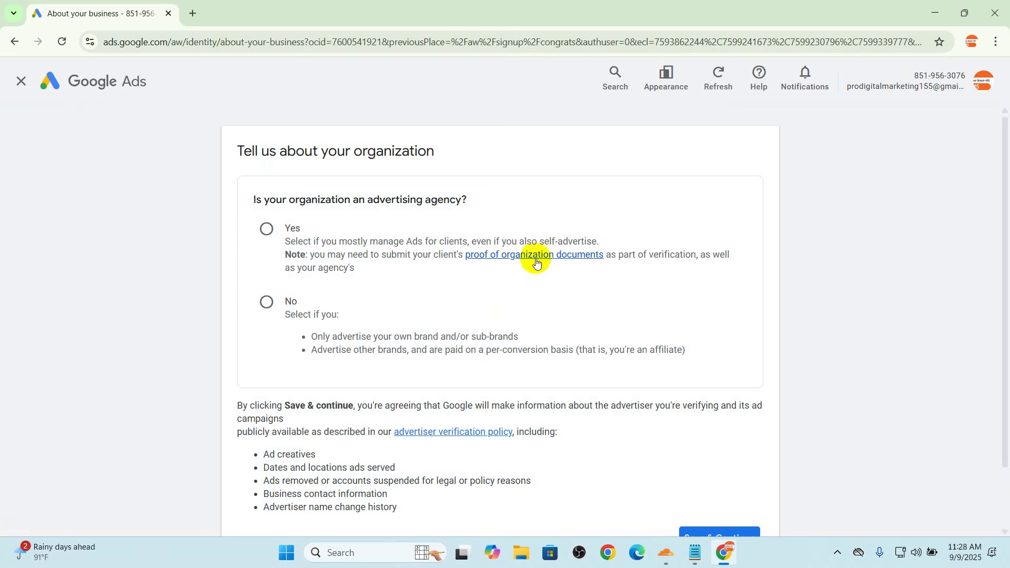
{"action": "scroll", "coordinate": [535, 260], "scroll_direction": "down", "scroll_amount": 1}
{"action": "left_click", "coordinate": [716, 463]}
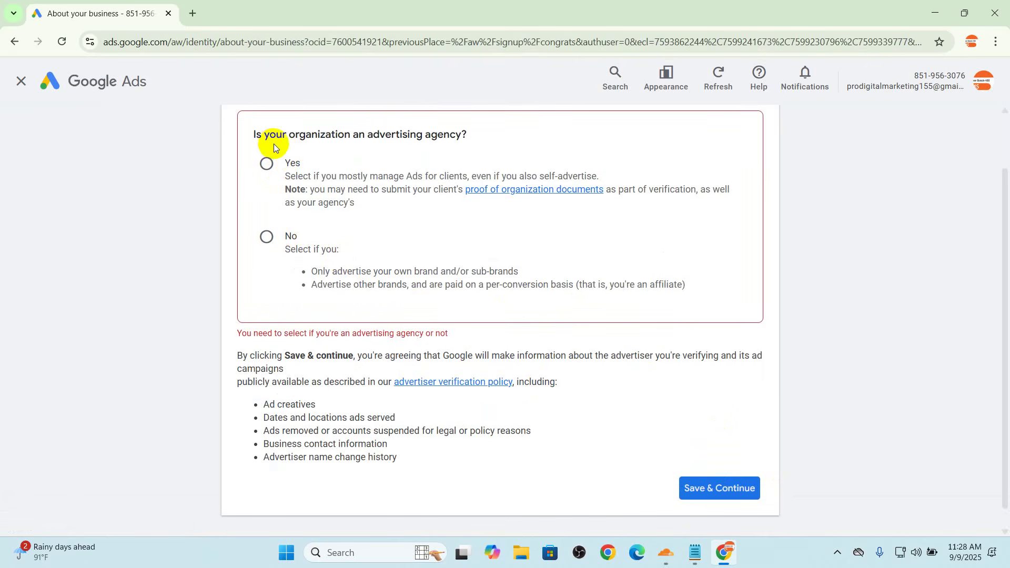
{"action": "left_click", "coordinate": [264, 238]}
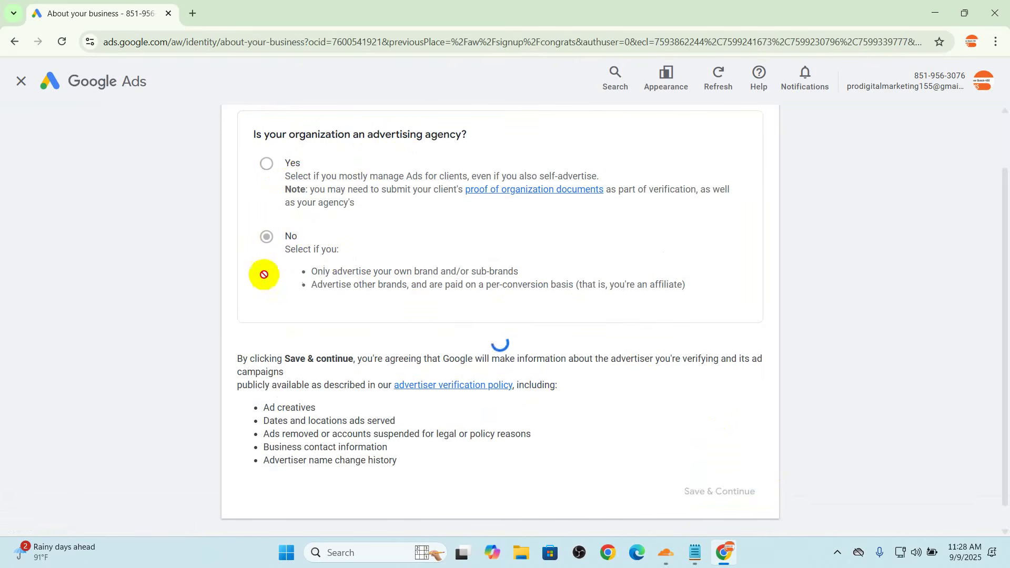
Step: Answer who pays for the ads with "No, an agency pays and invoices us", and save the organization details to continue
{"action": "scroll", "coordinate": [711, 455], "scroll_direction": "down", "scroll_amount": 2}
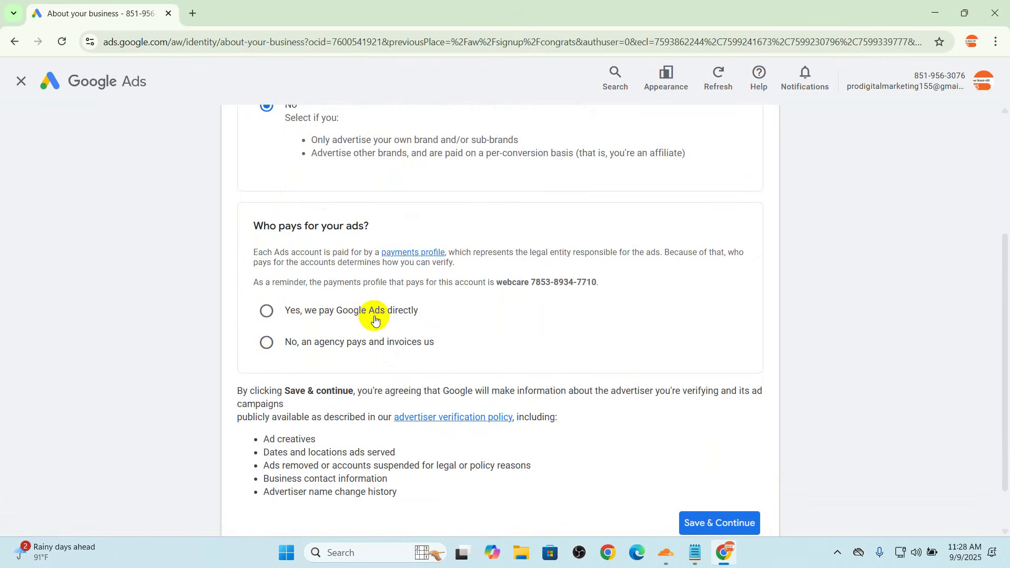
{"action": "left_click", "coordinate": [316, 345]}
{"action": "scroll", "coordinate": [522, 388], "scroll_direction": "down", "scroll_amount": 2}
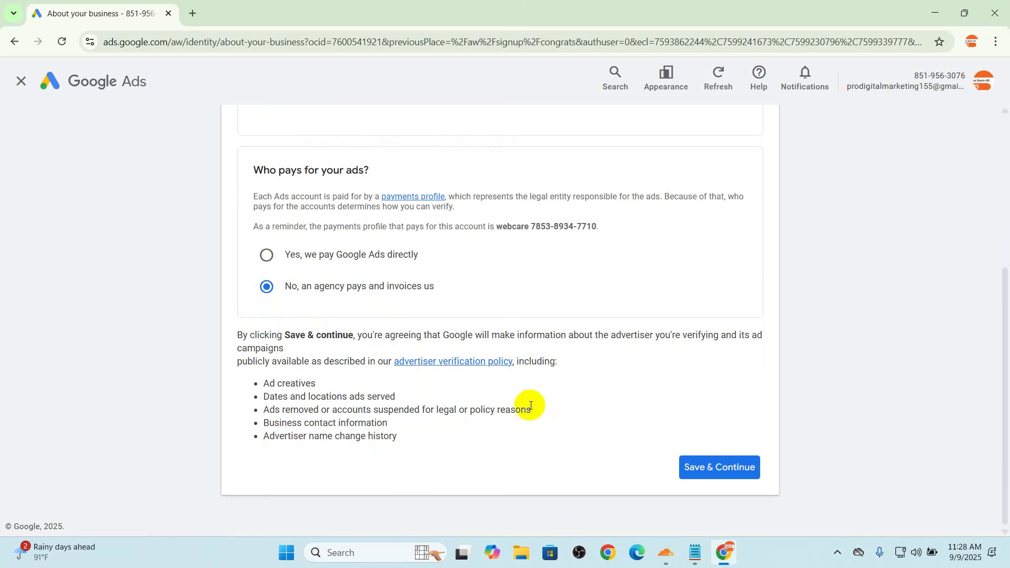
{"action": "left_click", "coordinate": [742, 476]}
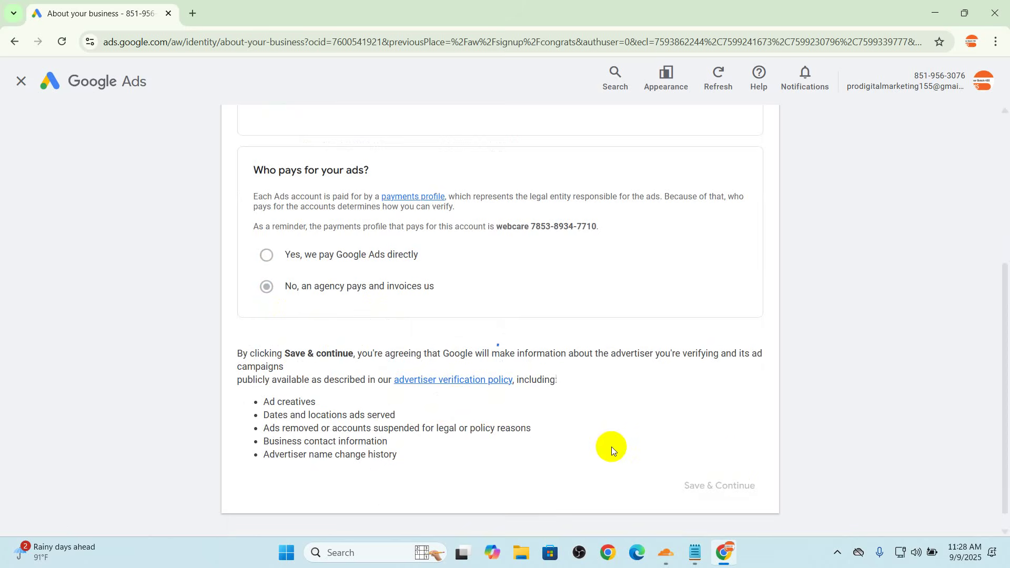